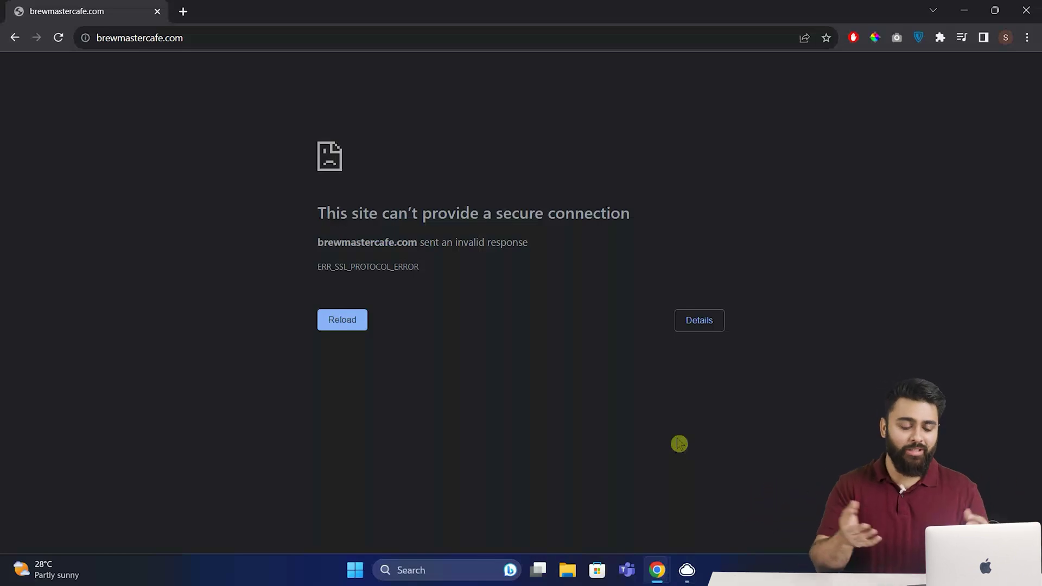
Clear the SSL state from the Content tab of Control Panel's Internet Properties.
click(453, 570)
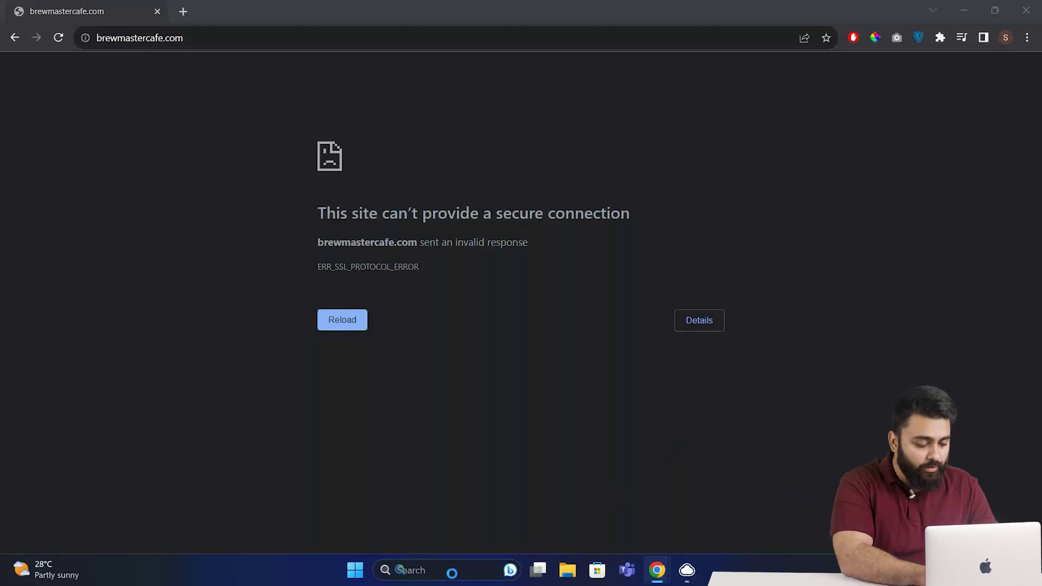
text(control)
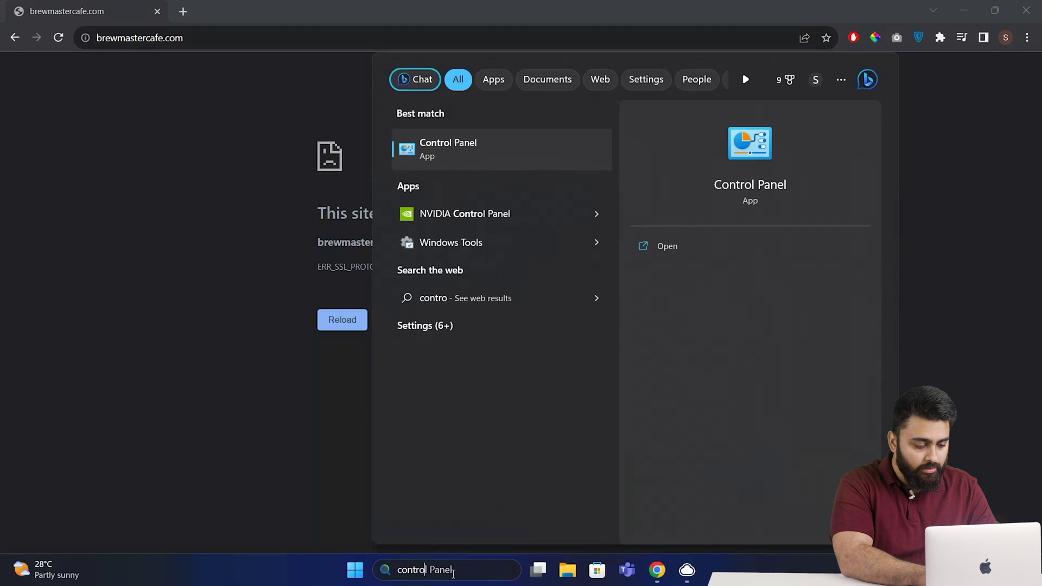
key(Return)
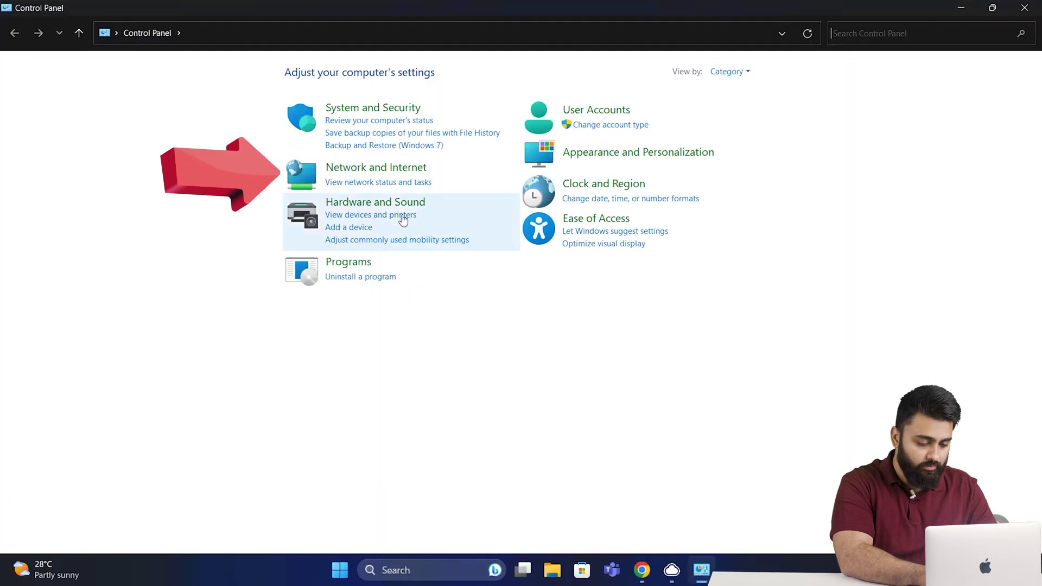
click(397, 167)
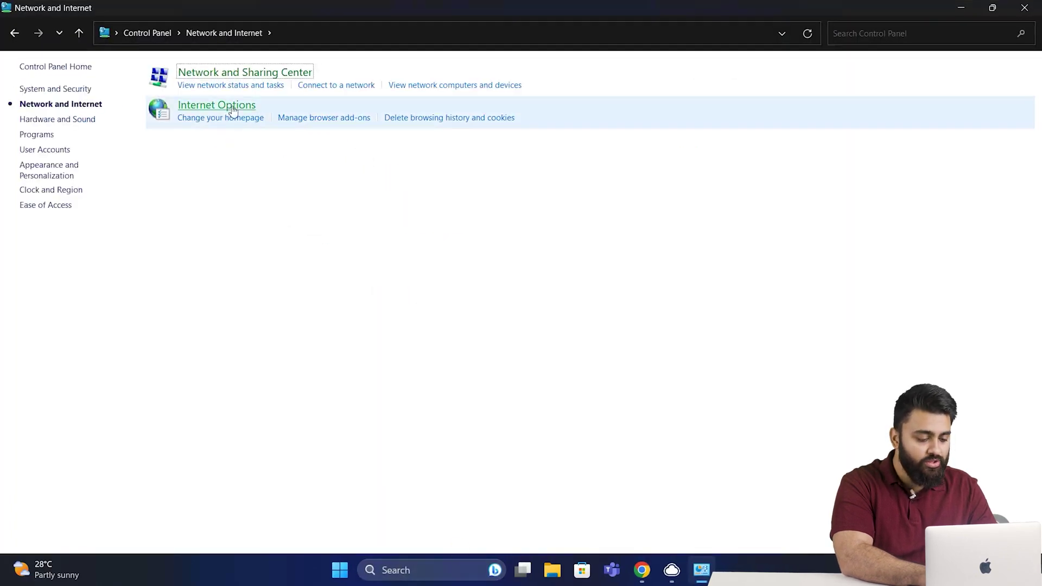
click(230, 106)
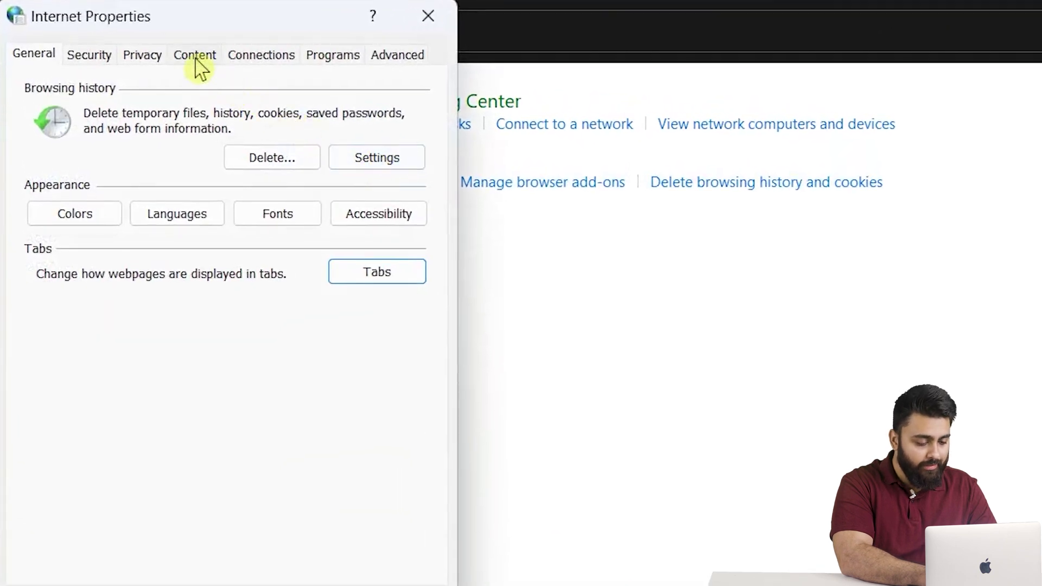
click(195, 56)
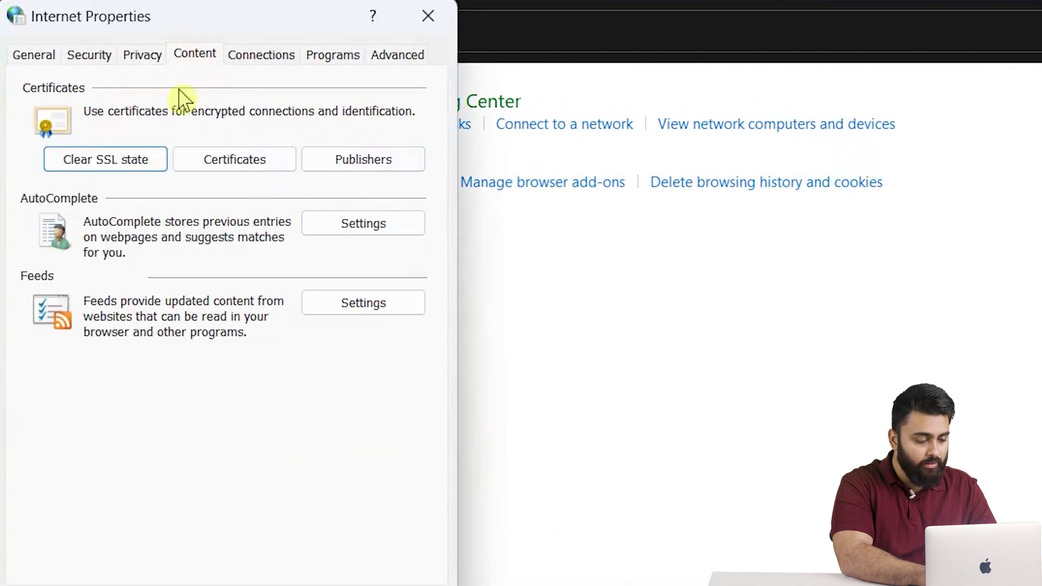
click(142, 169)
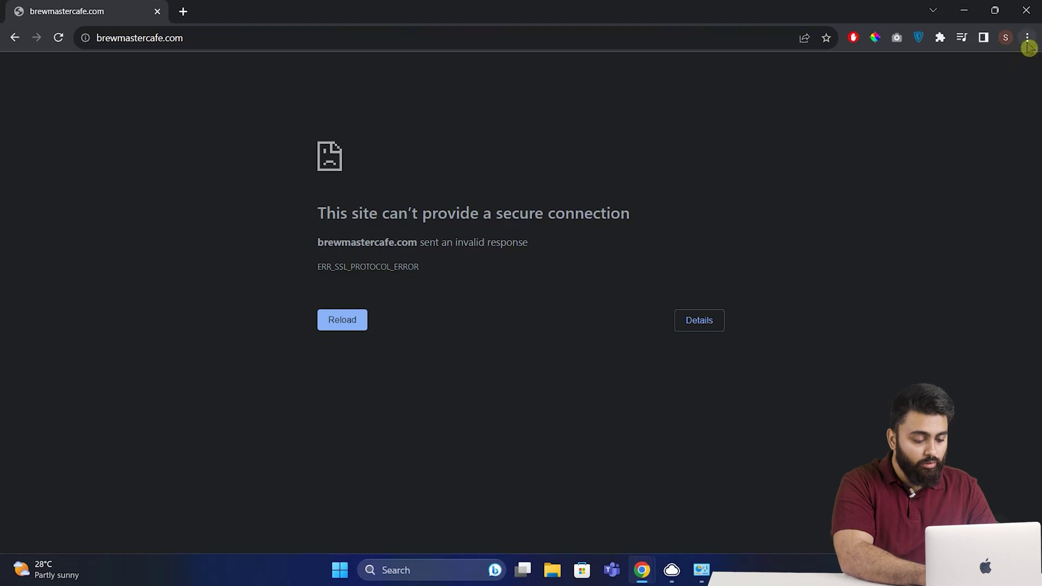
Clear Chrome's browsing history, cookies and cached files for all time.
click(1028, 38)
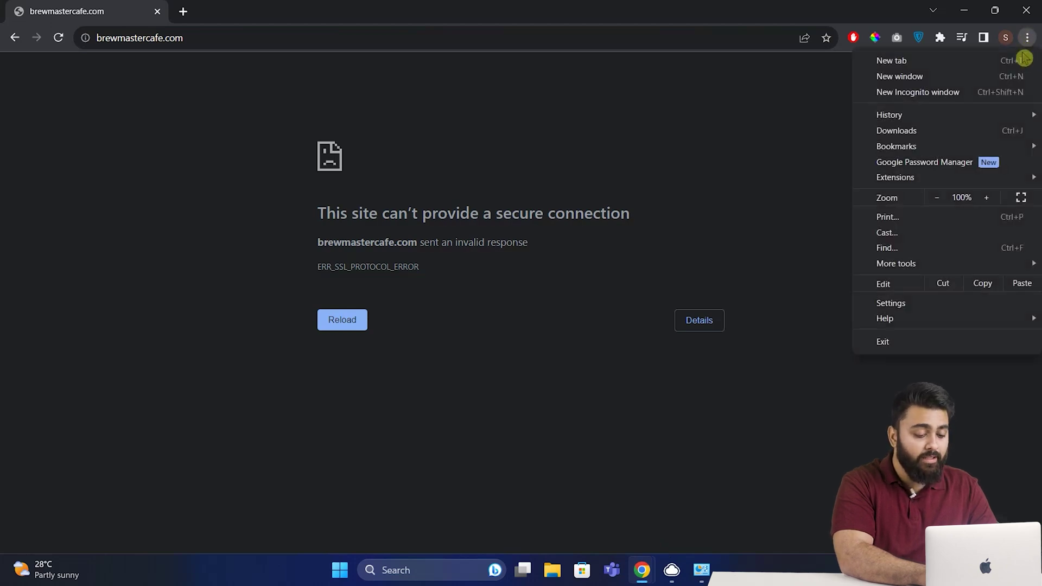
mouse_move(886, 266)
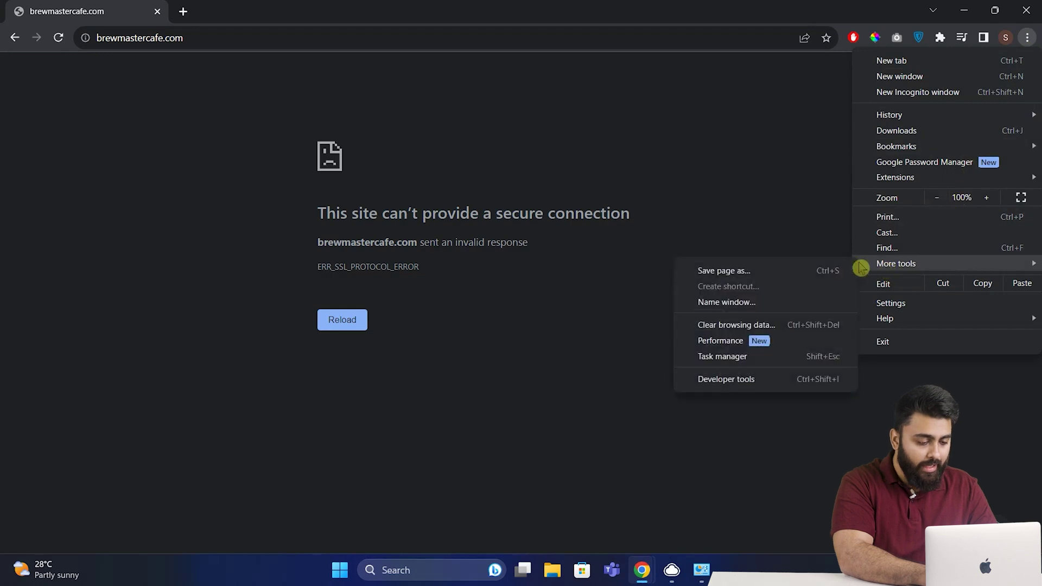
click(772, 324)
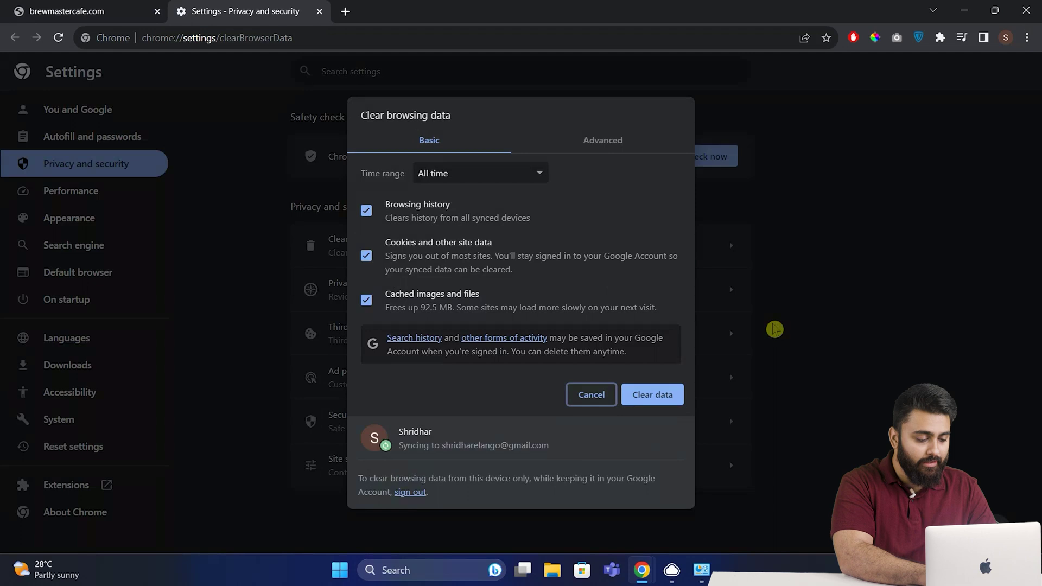
click(654, 398)
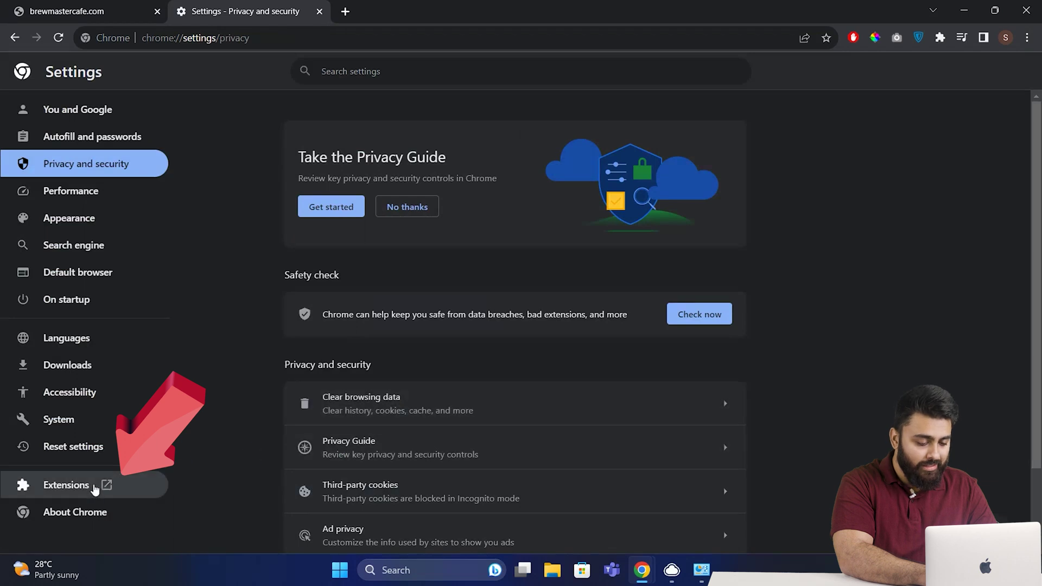
Turn off the AdBlock, ColorPick Eyedropper, GoFullPage and ZenMate VPN extensions.
click(81, 494)
click(352, 200)
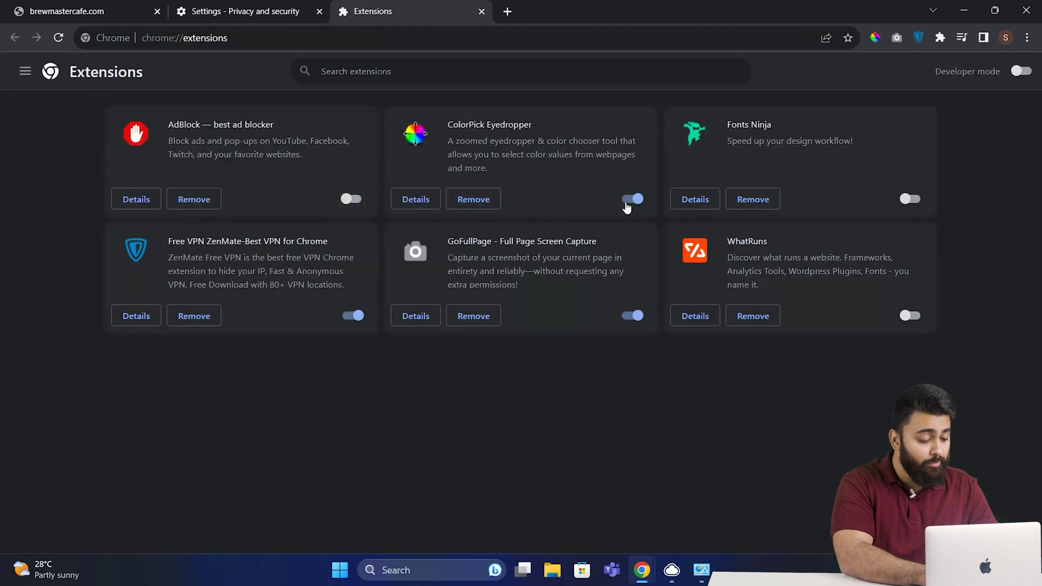
click(629, 200)
click(631, 315)
click(353, 316)
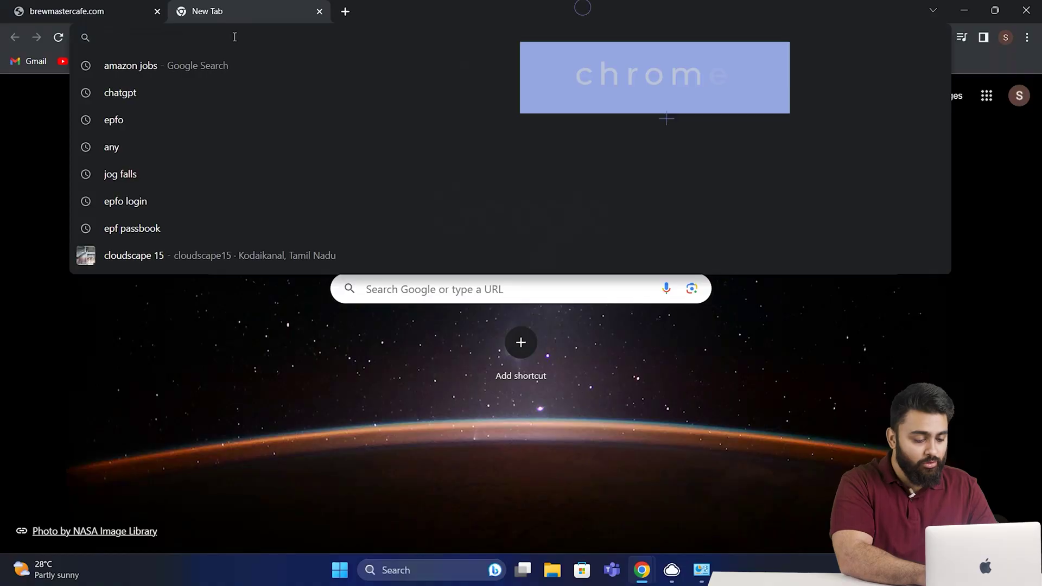
Set the Experimental QUIC protocol flag at chrome://flags/#enable-quic to Disabled.
text(chrome://flags/#enable-quic)
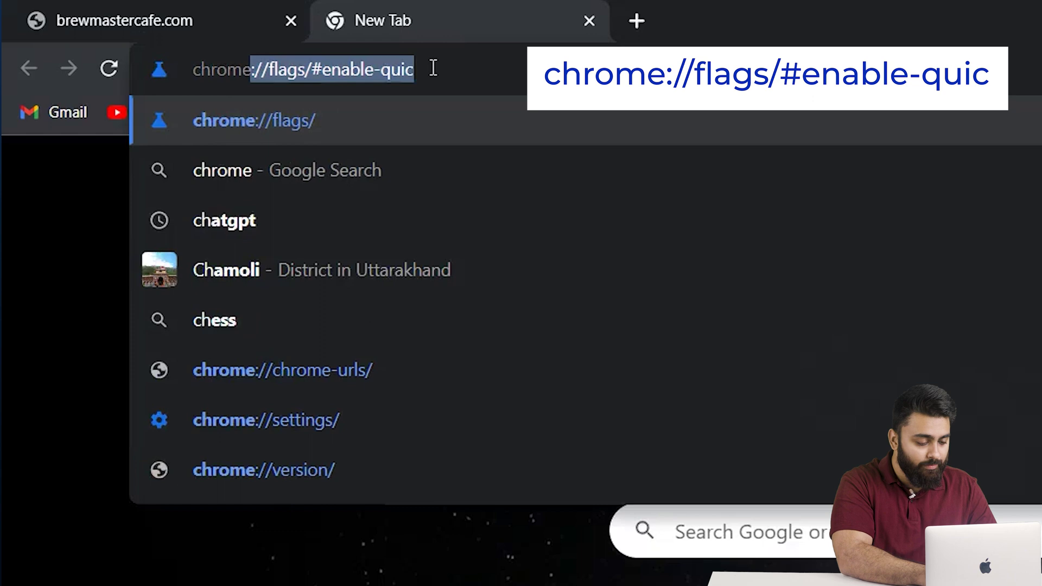
key(Right)
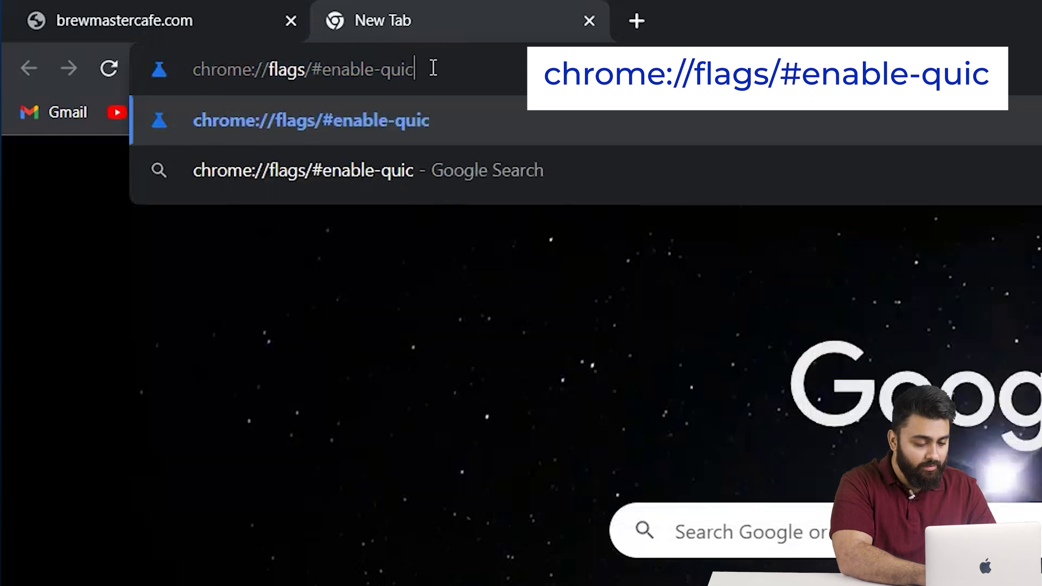
key(Return)
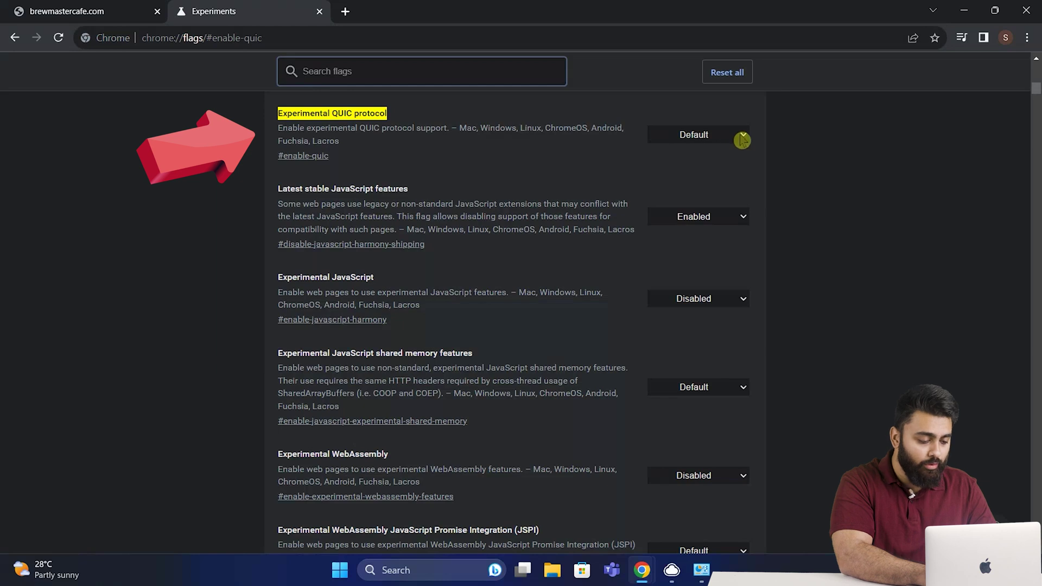
click(742, 139)
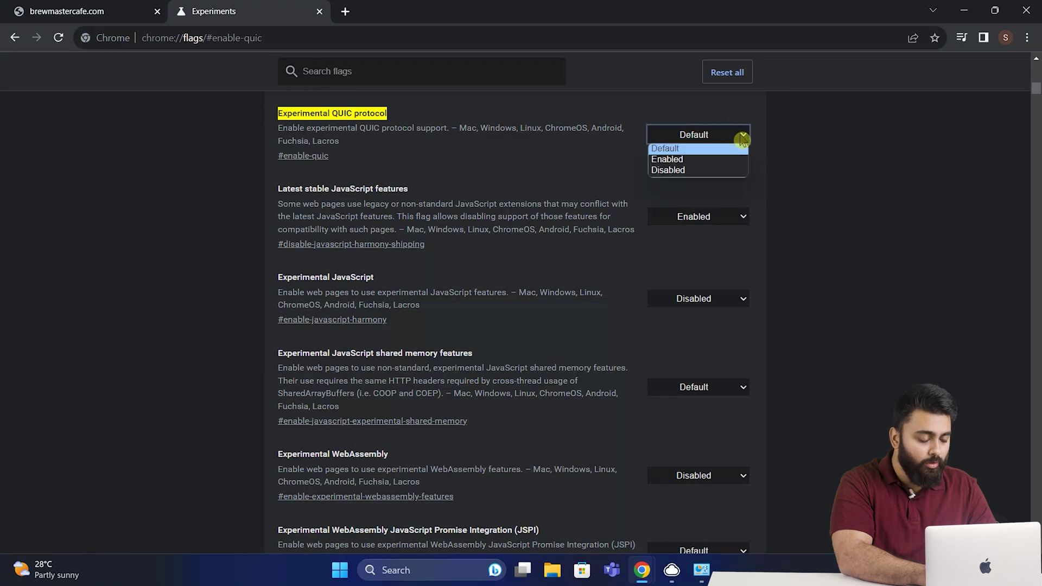
click(736, 172)
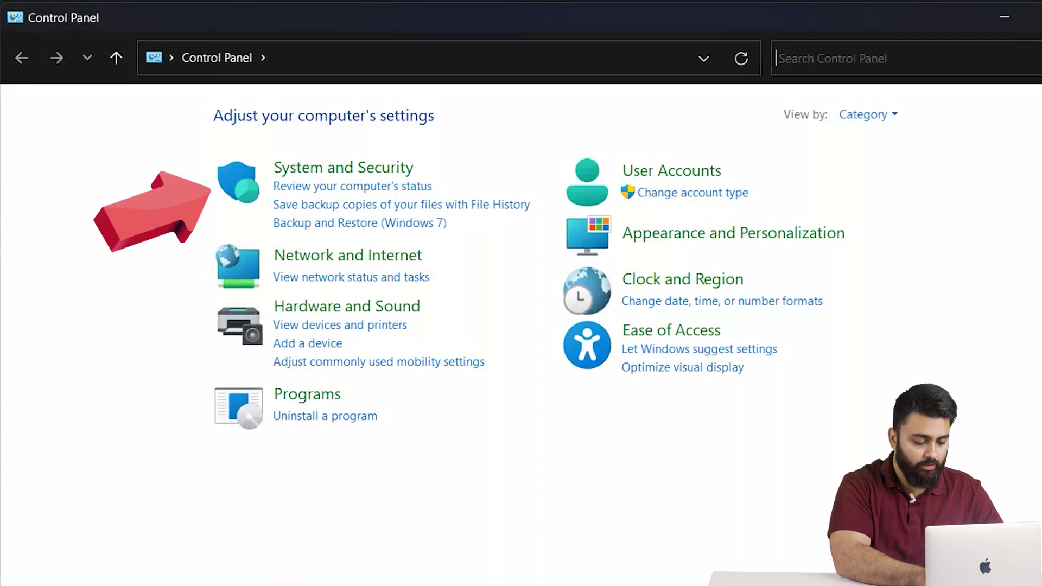
Turn off Windows Defender Firewall for private and public networks and confirm with OK.
click(296, 169)
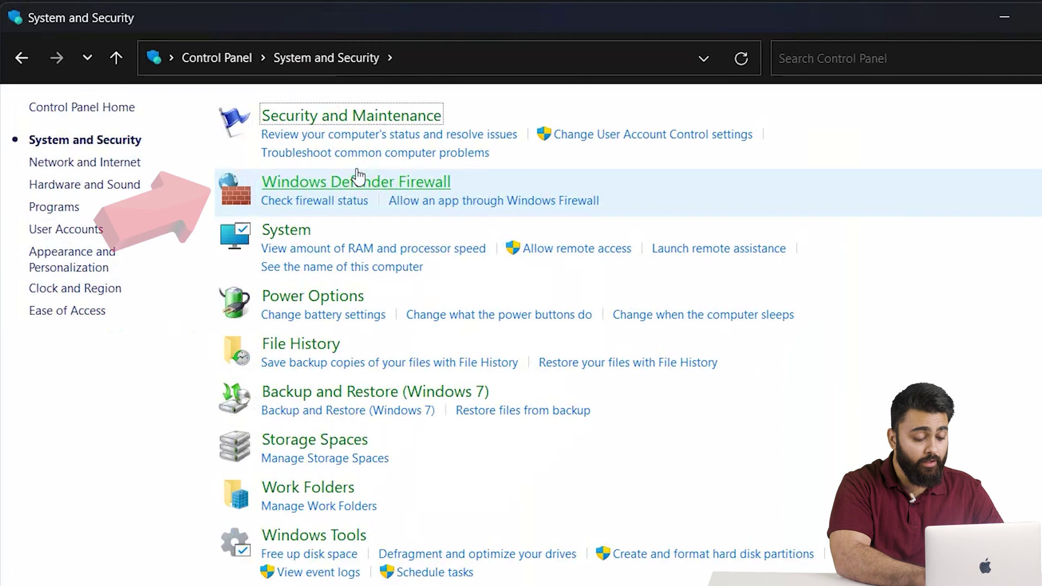
click(365, 190)
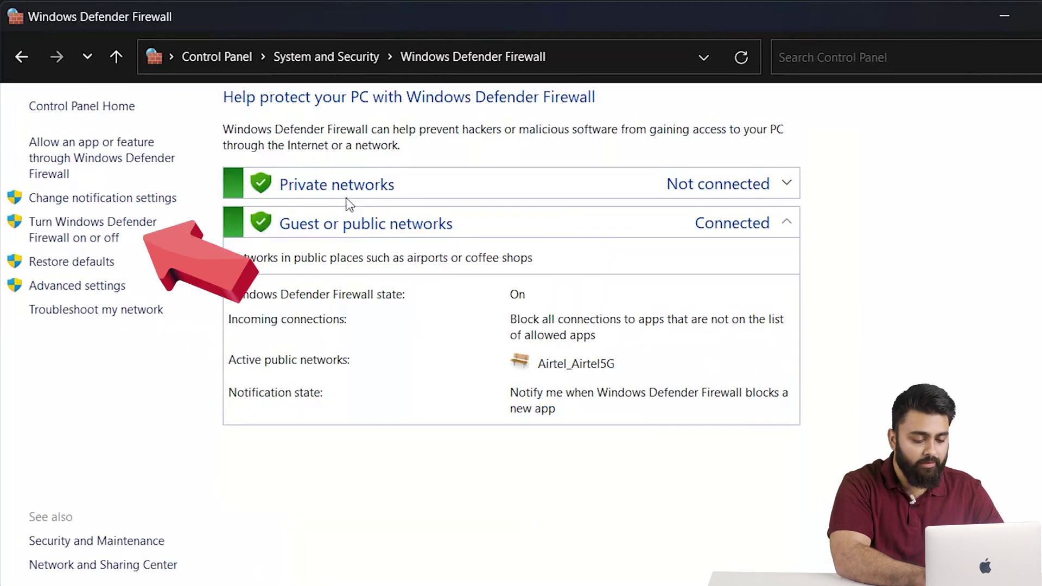
click(144, 229)
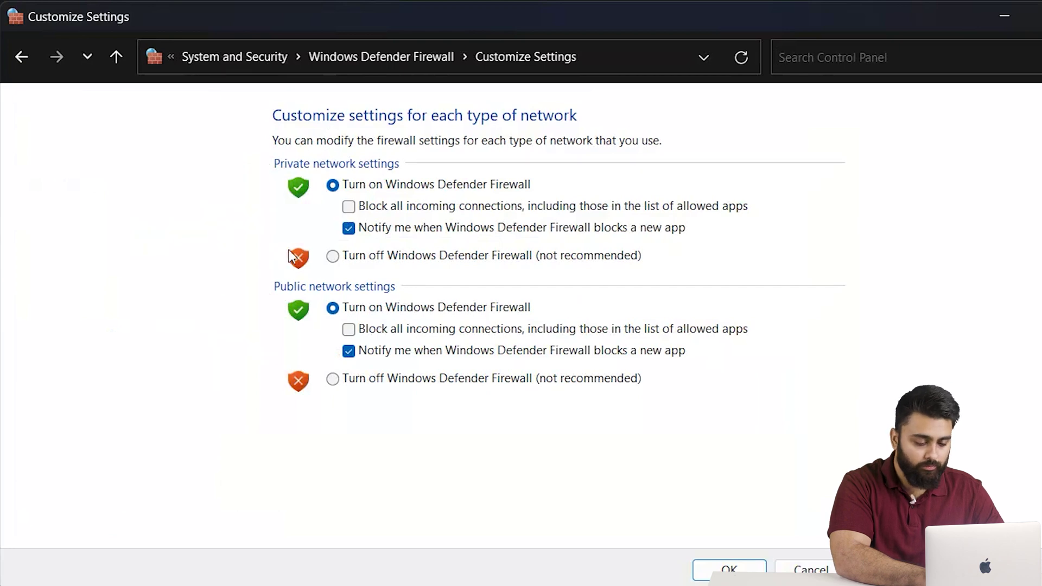
click(333, 256)
click(332, 379)
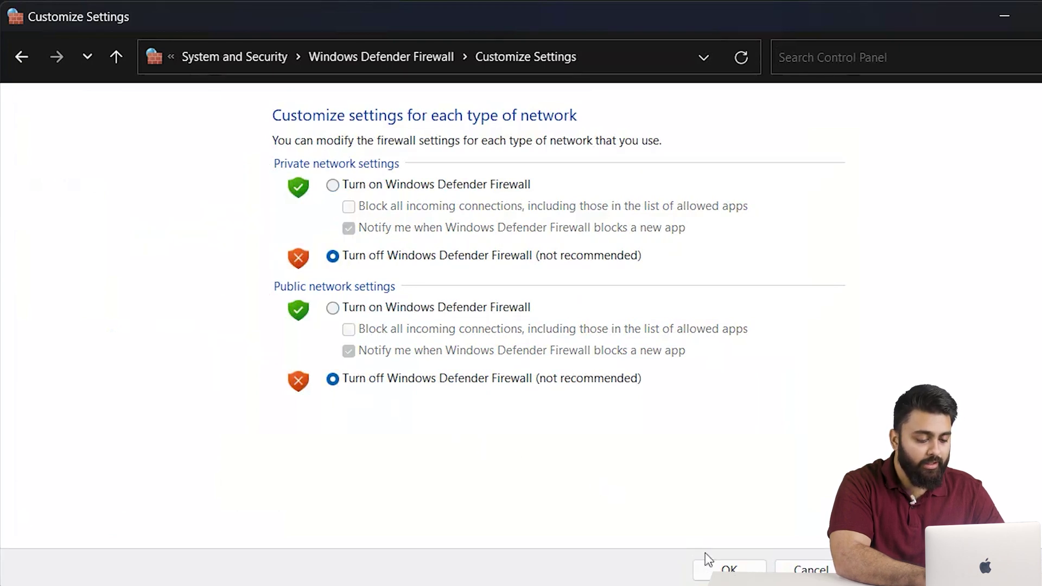
click(727, 568)
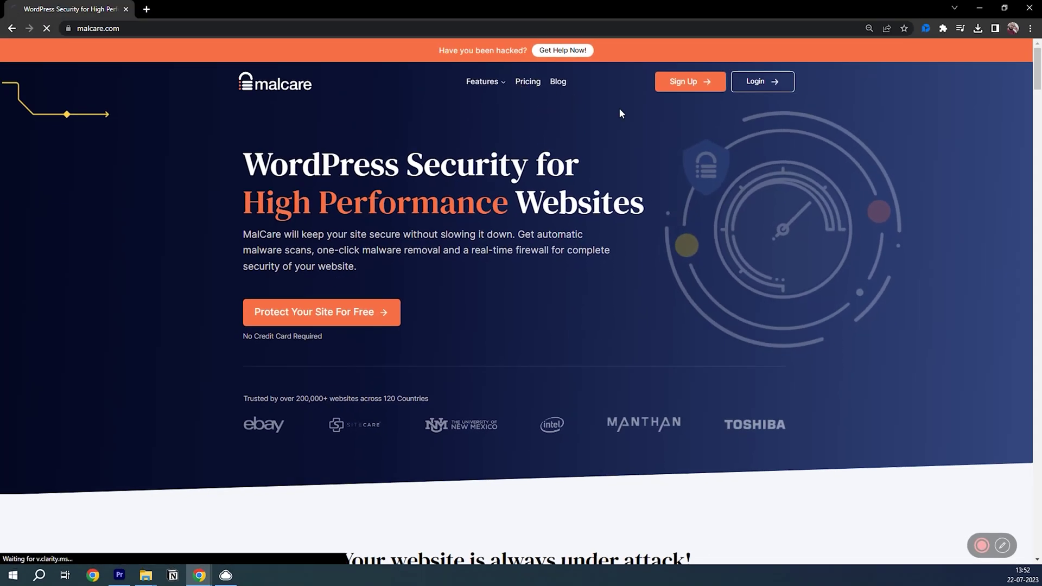
Scroll the MalCare pricing page down to the Free, Basic, Plus and Pro plan cards.
scroll(828, 162, down, 2)
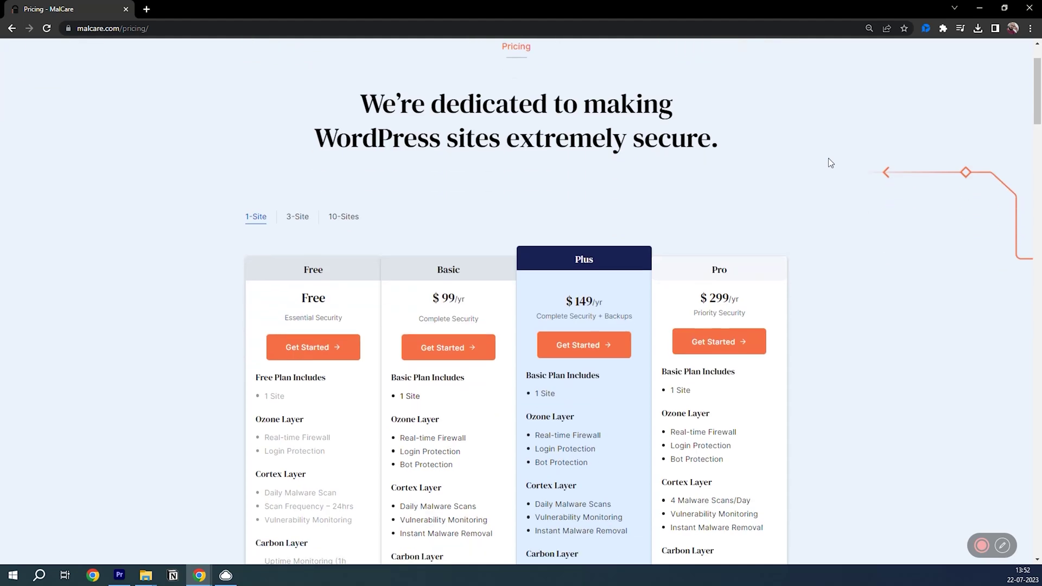
scroll(829, 161, down, 4)
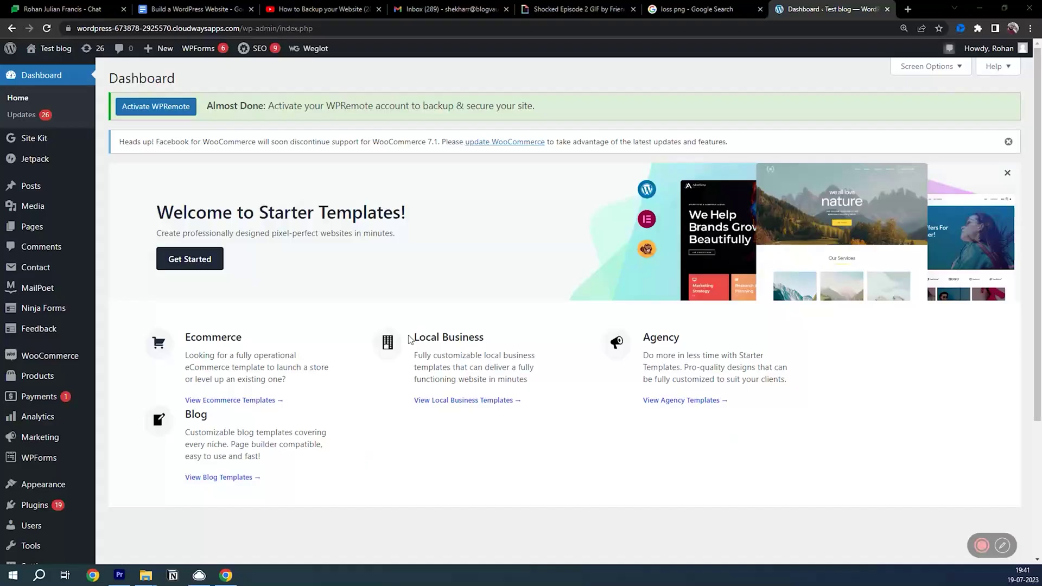
Search WordPress Add Plugins for 'malcare' and install the MalCare security plugin.
mouse_move(39, 509)
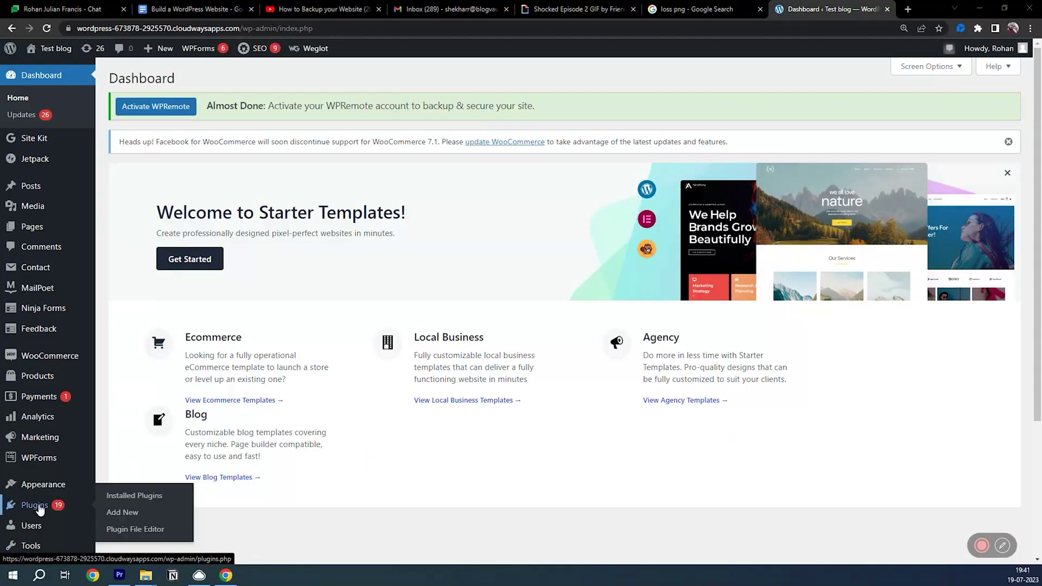
click(117, 512)
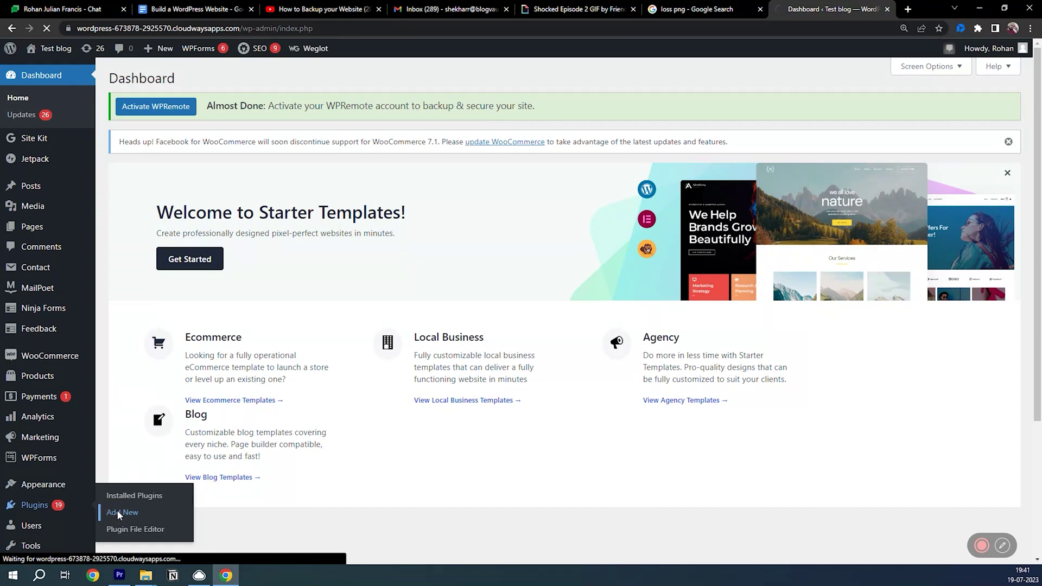
click(989, 149)
click(953, 184)
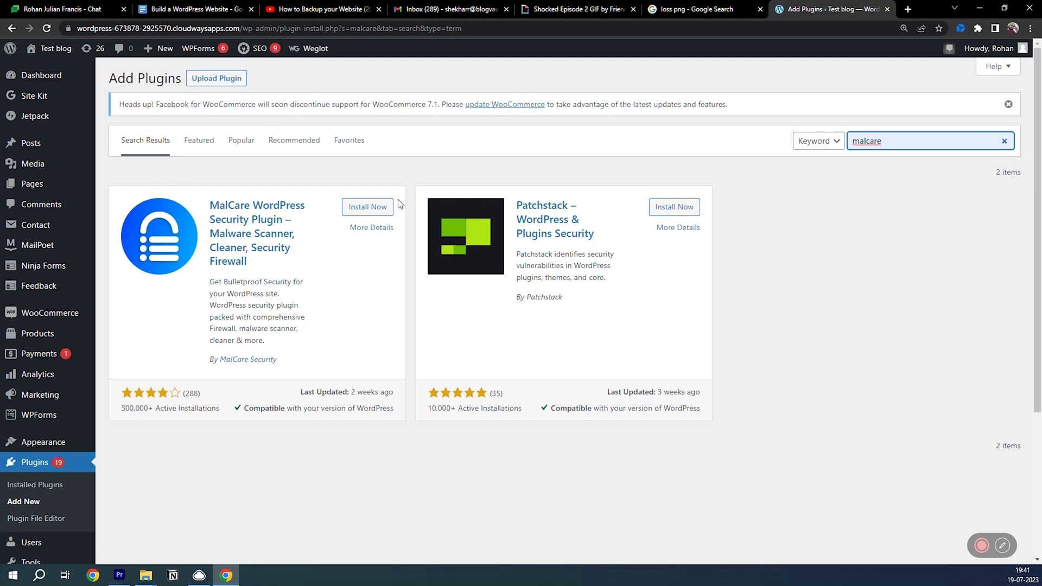
click(384, 207)
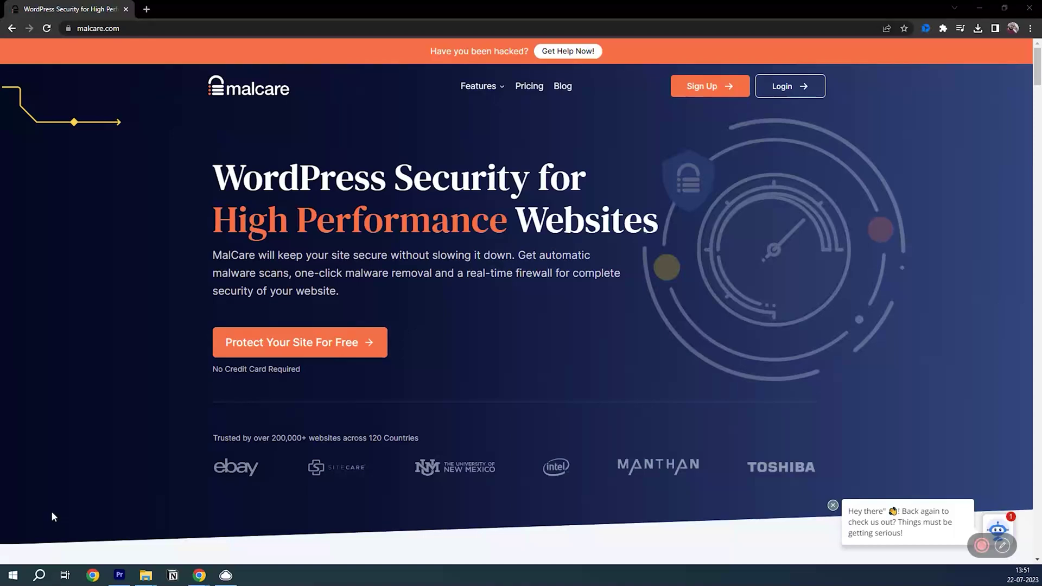
Sign up for a free MalCare account with e-mail and password, then add the site URL.
click(318, 349)
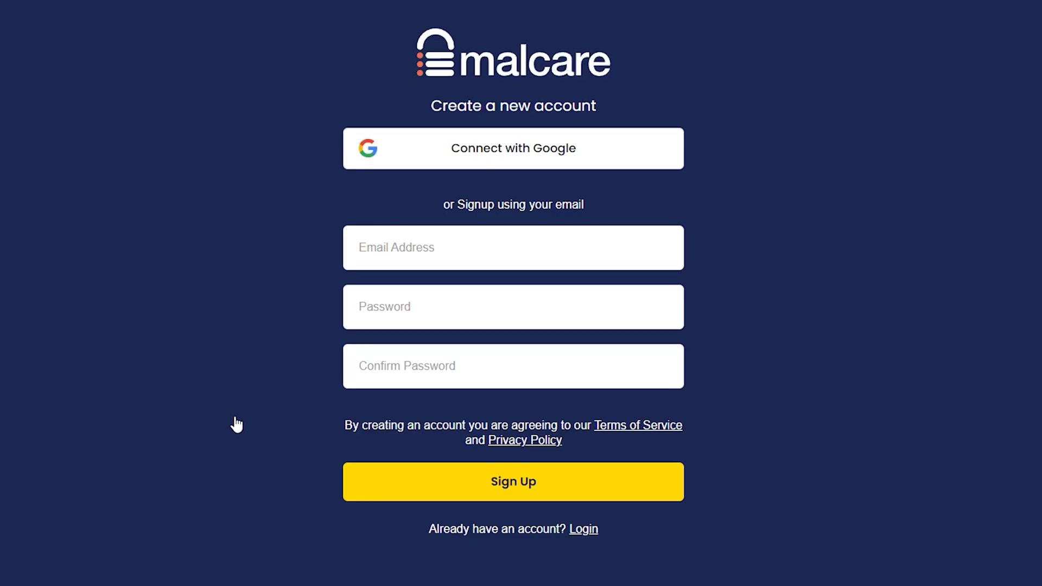
click(379, 262)
click(458, 310)
click(458, 311)
text(•••••••)
click(472, 365)
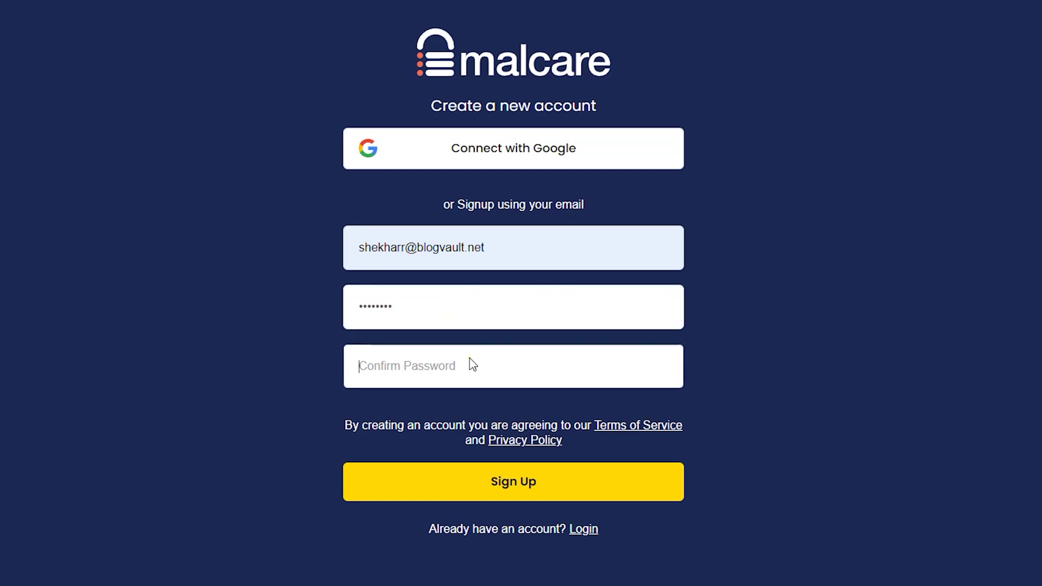
text(•••••••)
click(547, 477)
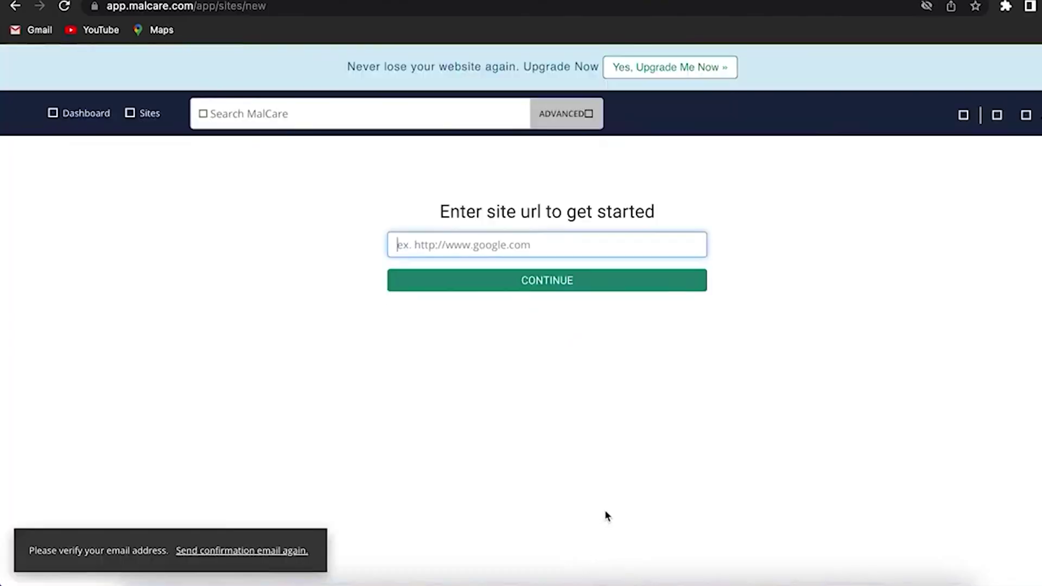
text(https://wordpress-673055-2523542.cloudwaysapps.com/)
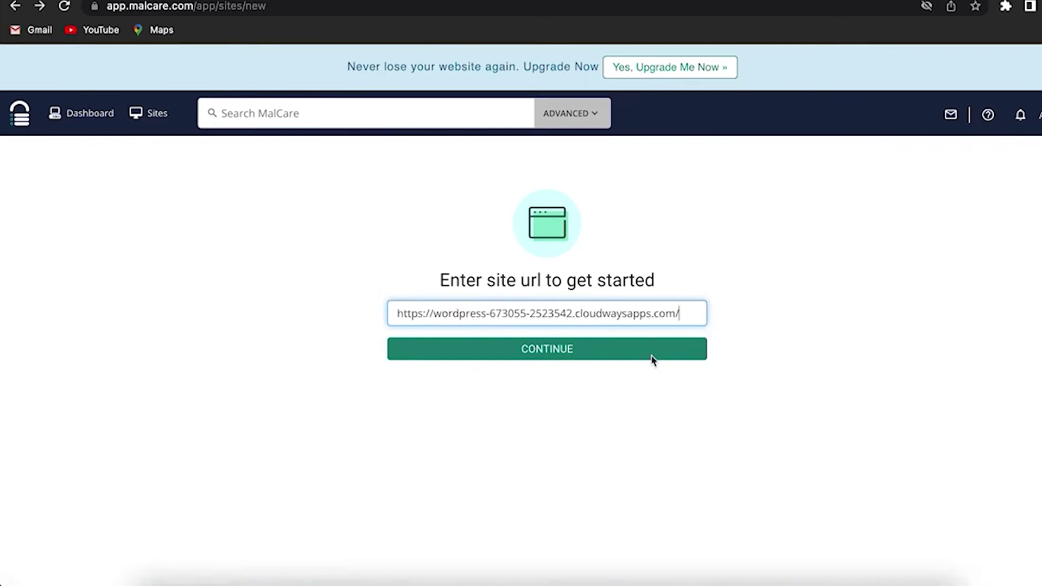
click(605, 350)
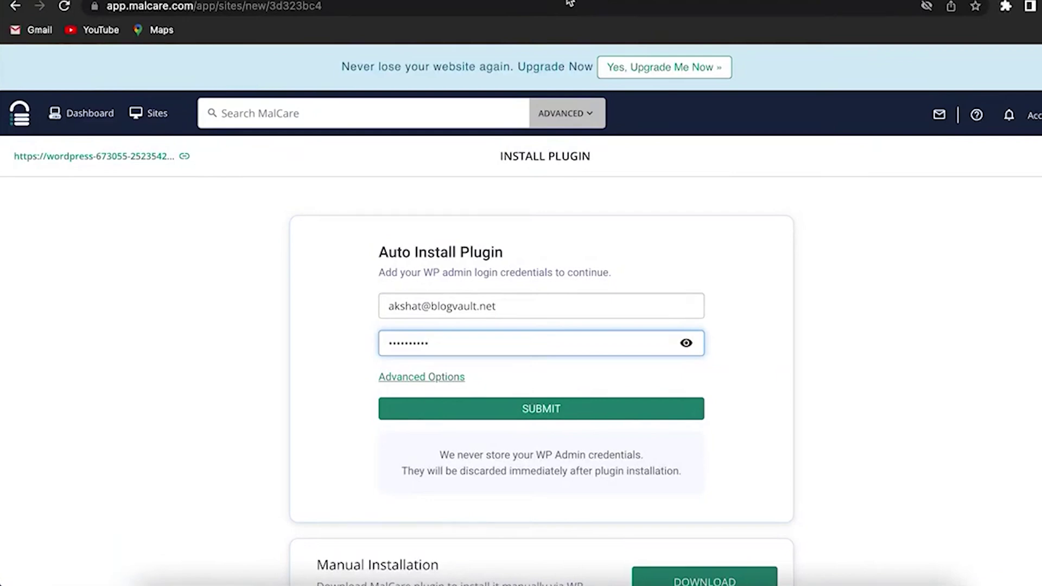
Submit the WordPress admin credentials to install the plugin and initiate the MalCare sync.
click(639, 409)
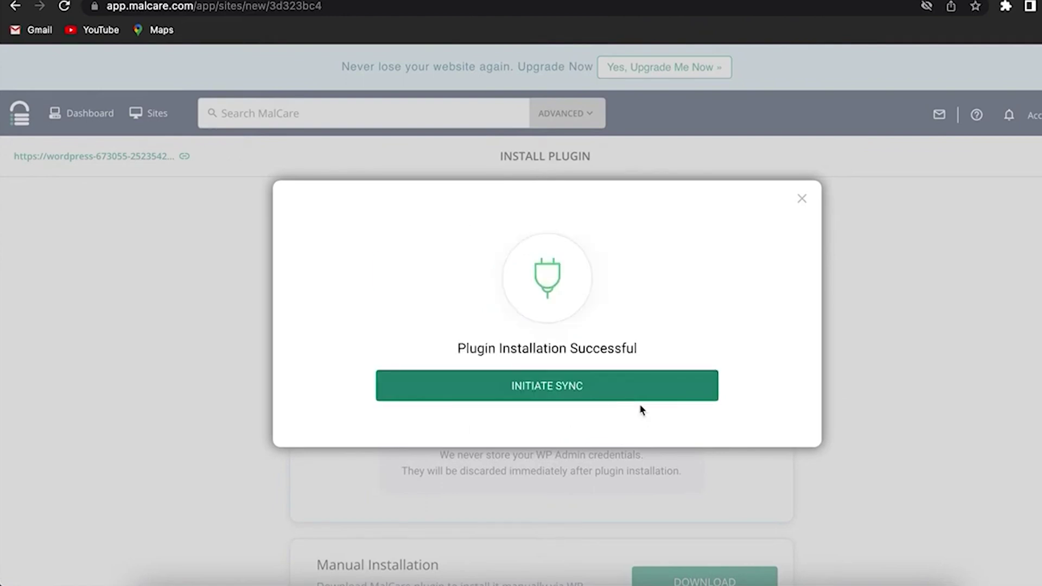
click(629, 396)
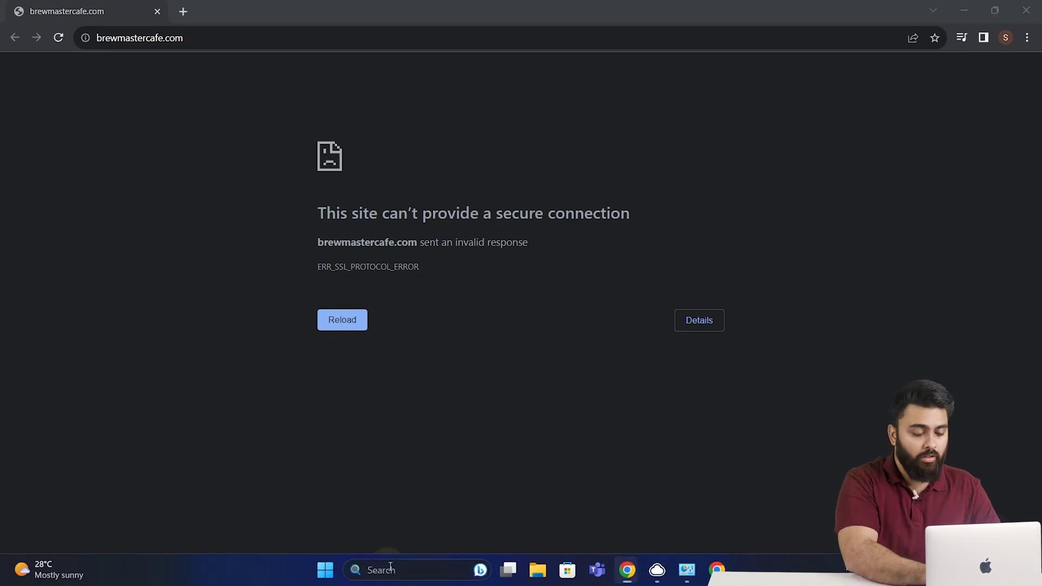
Switch 'Set time automatically' On in Windows Time & language > Date & time settings.
click(414, 569)
text(time and)
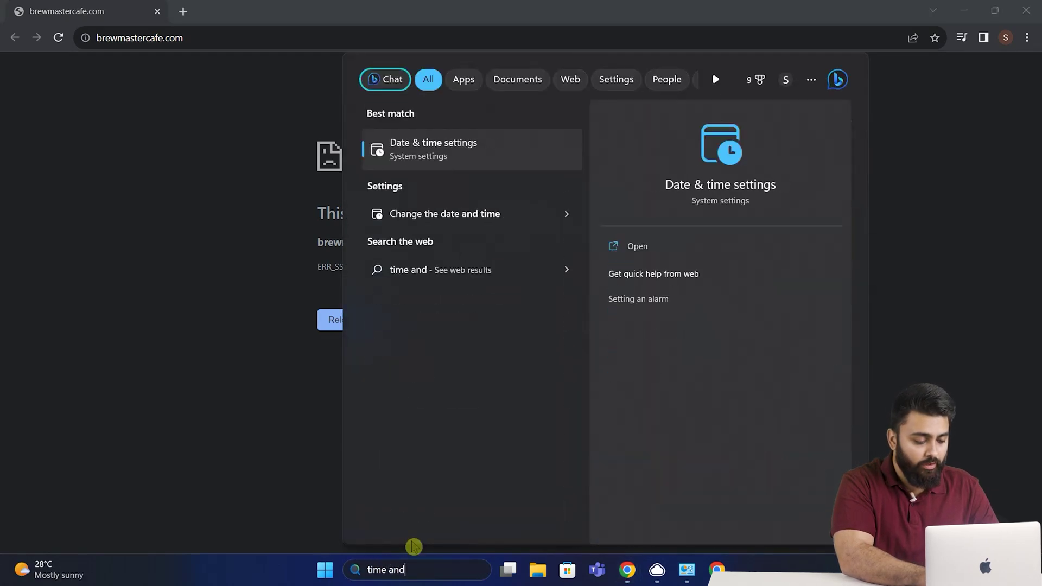
click(446, 153)
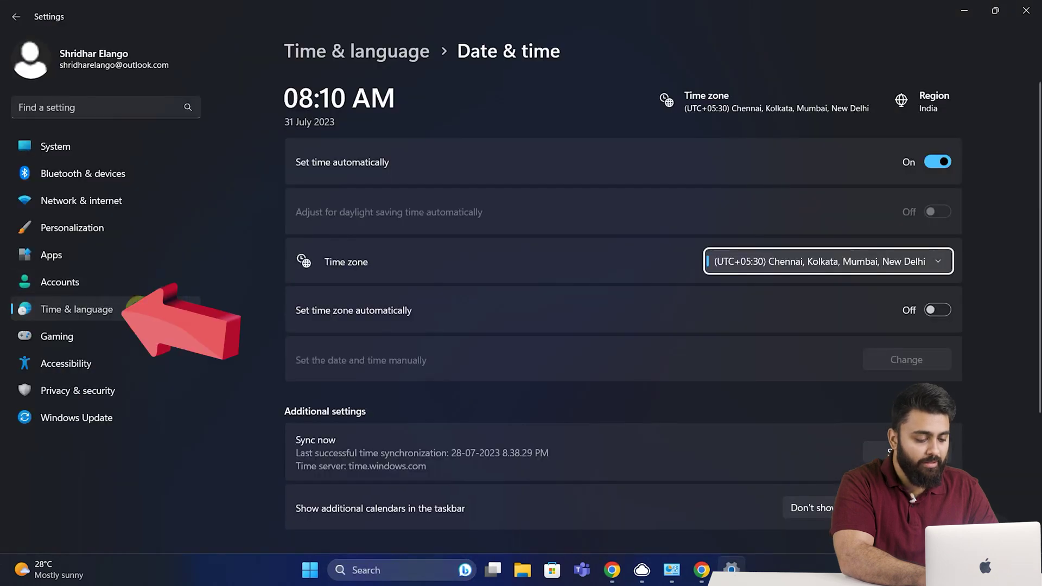
click(139, 305)
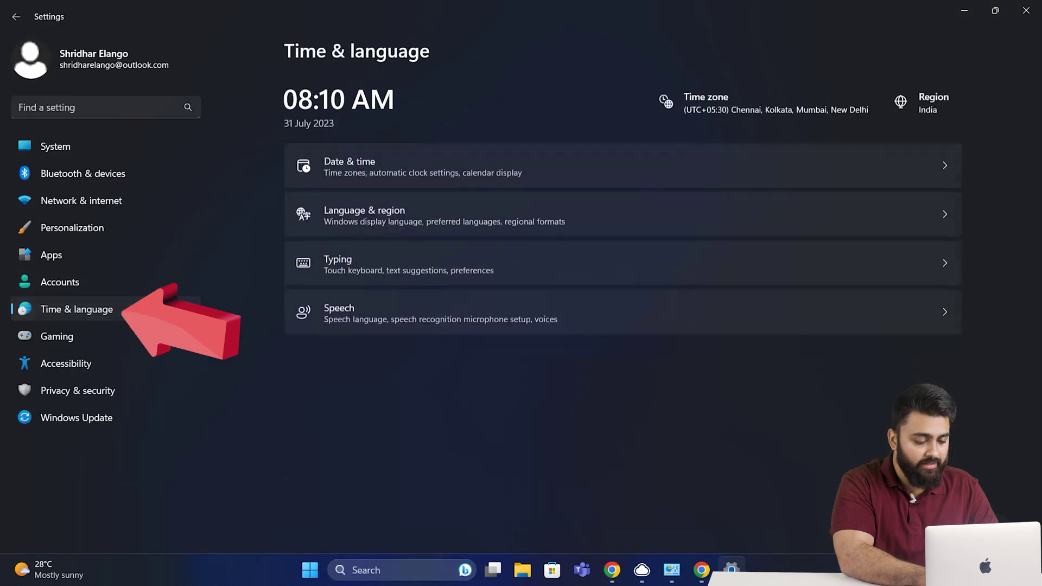
click(386, 181)
click(937, 162)
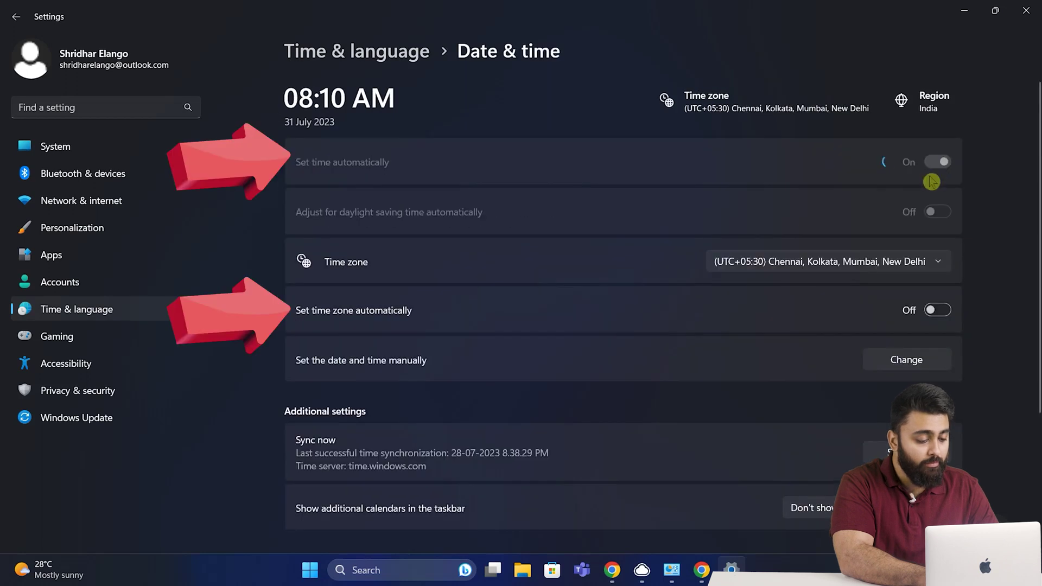